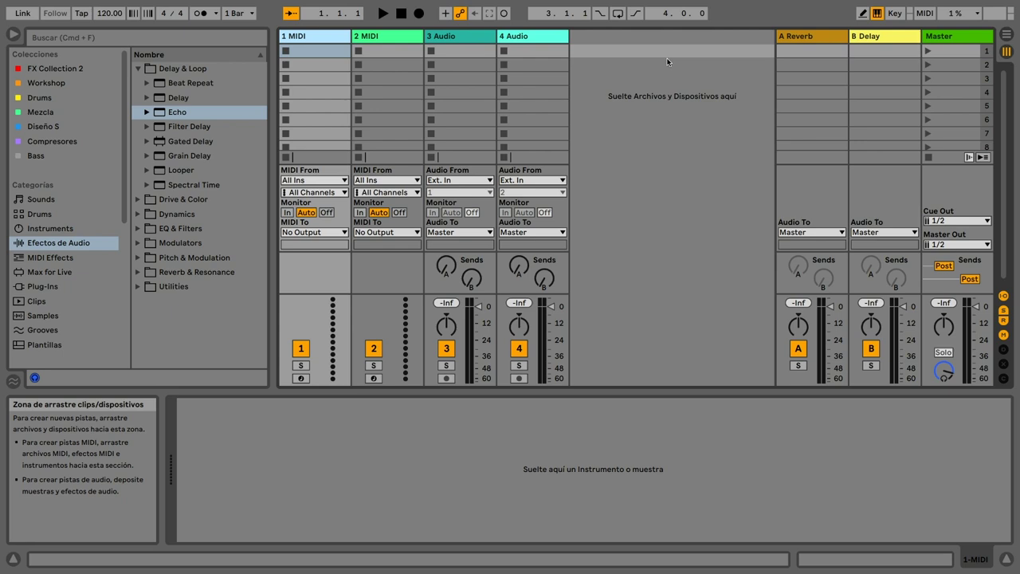
Replace the Delay on return track B with the Echo audio effect
click(794, 37)
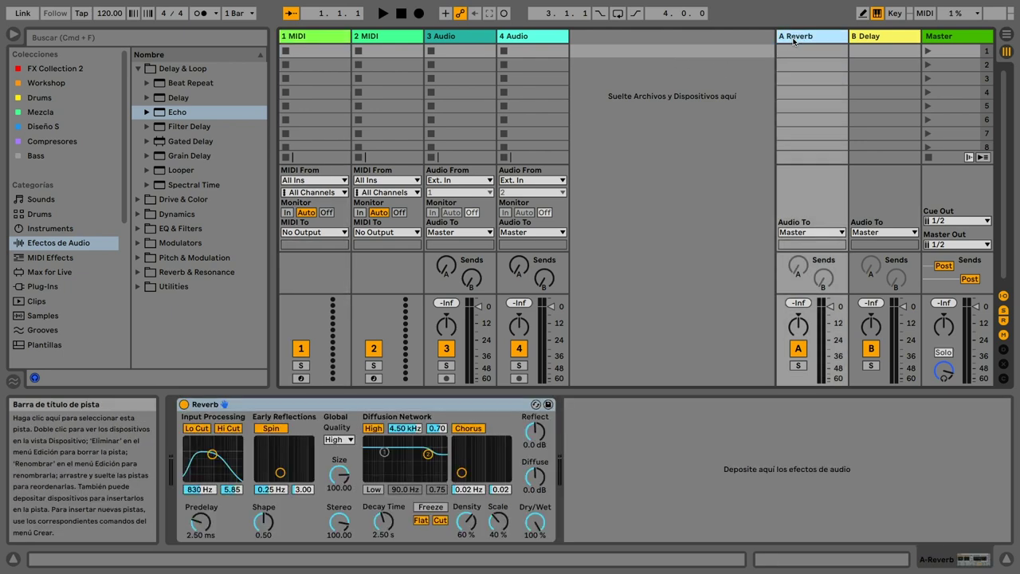
click(861, 44)
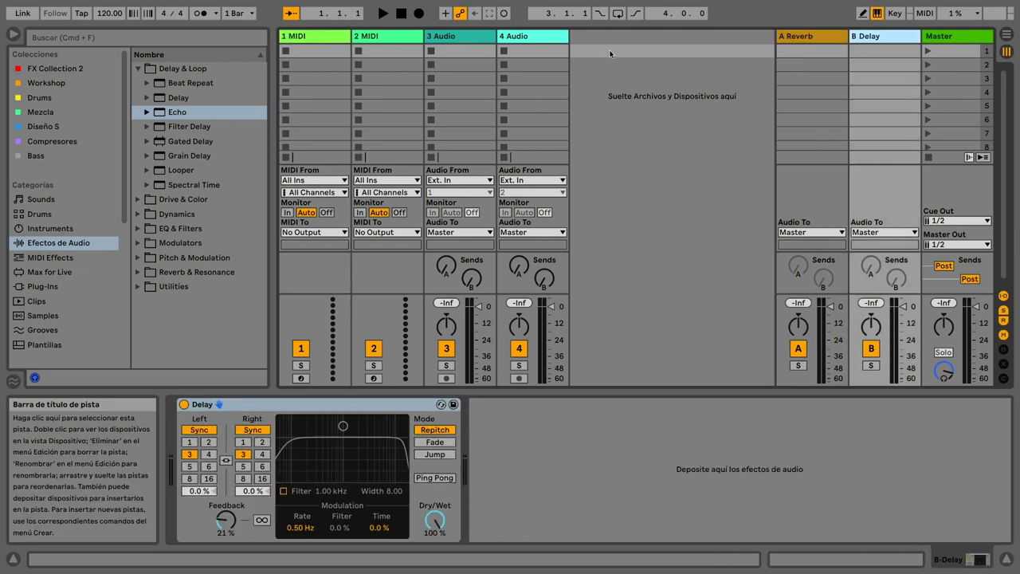
click(264, 404)
key(Delete)
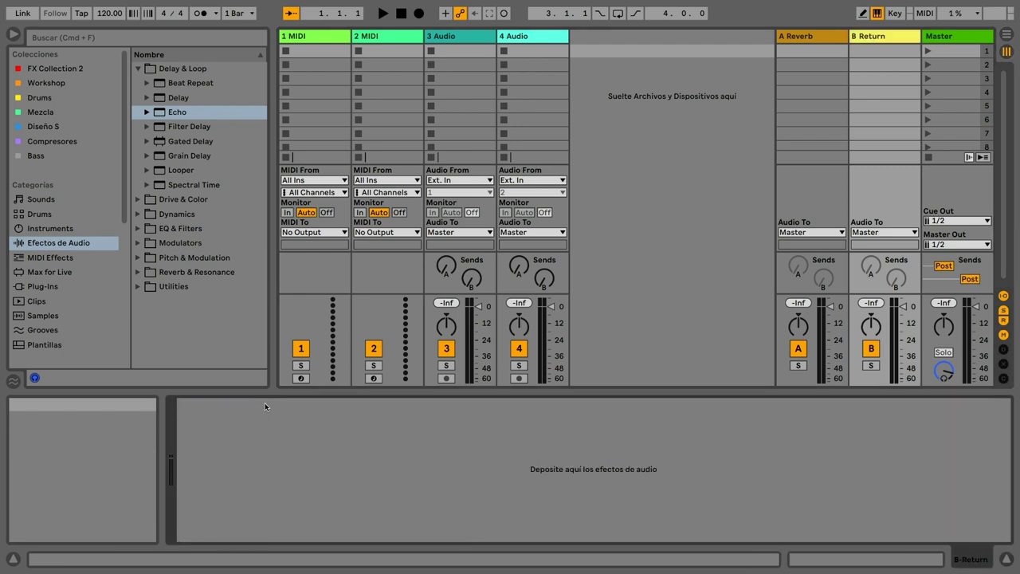
drag(177, 113, 263, 446)
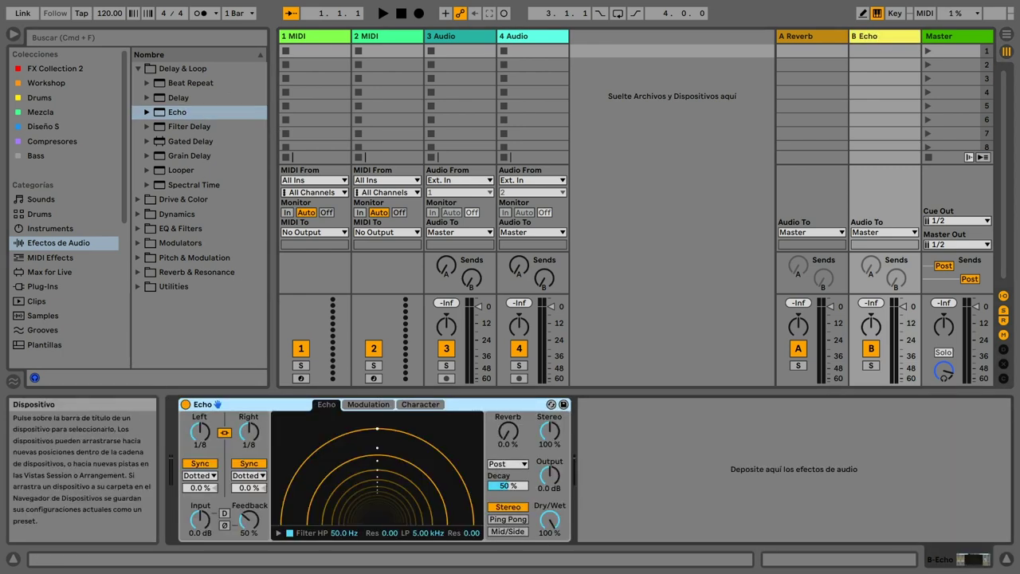
Insert ten more return tracks after B Echo, making returns A to L, and select the first two returns
right_click(617, 36)
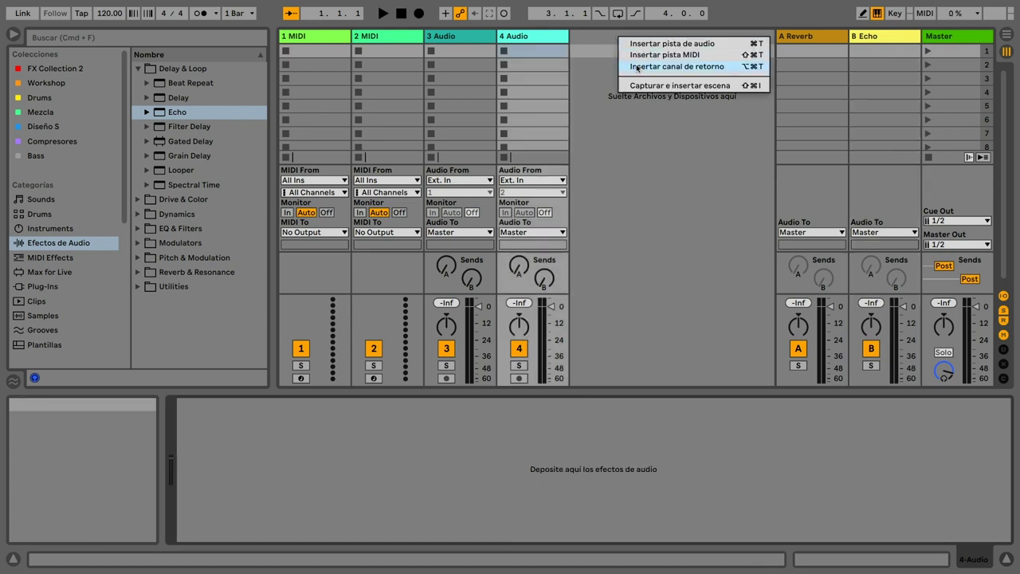
click(751, 68)
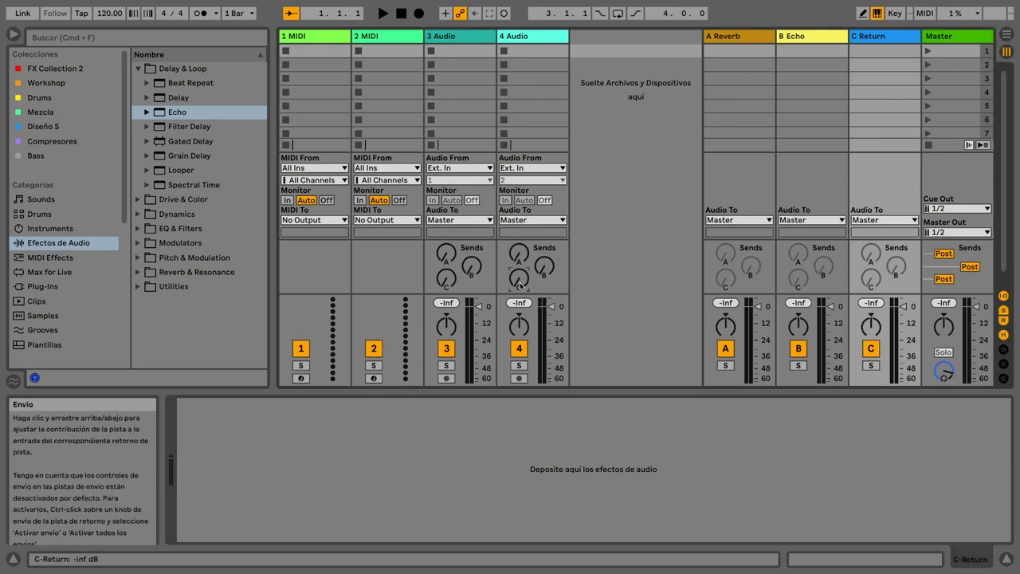
key(ctrl+alt+t)
key(ctrl+alt+t)
key(ctrl+alt+t)
key(ctrl+alt+t)
key(ctrl+alt+t)
key(ctrl+alt+t)
key(ctrl+alt+t)
key(ctrl+alt+t)
key(ctrl+alt+t)
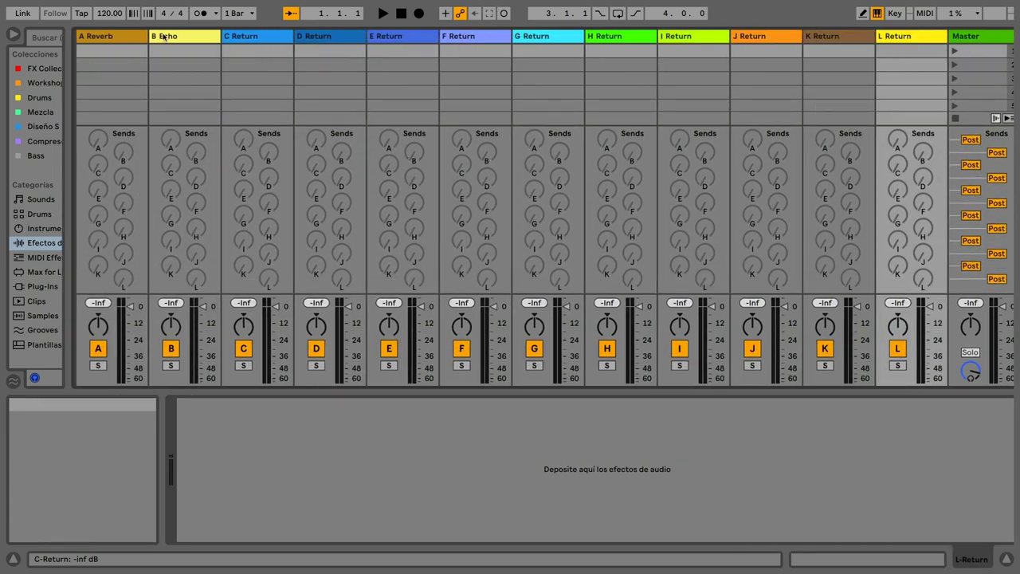
click(121, 38)
click(193, 40)
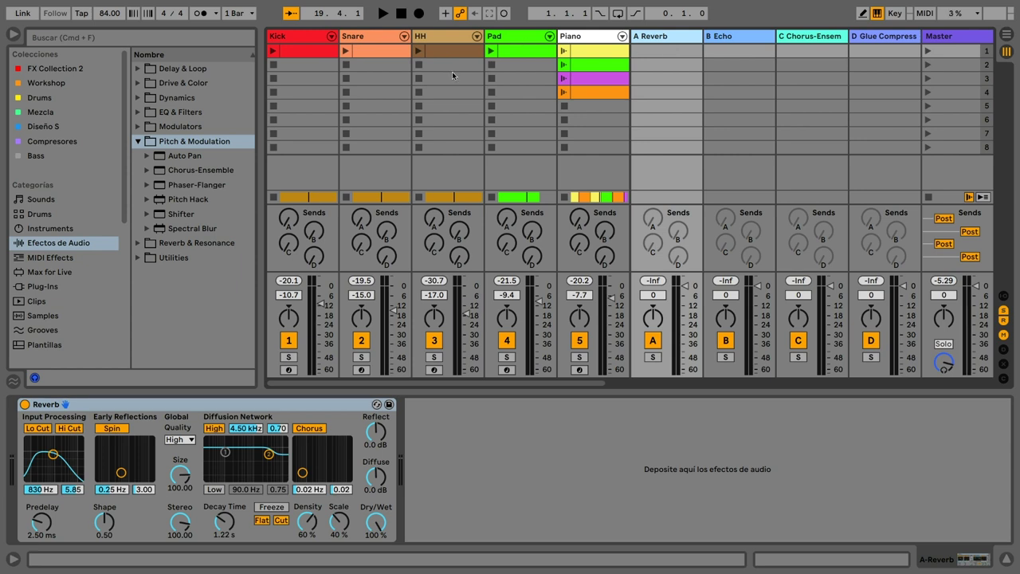
Play the set, solo the Snare and raise its send to the A Reverb return to the maximum, then stop playback
key(space)
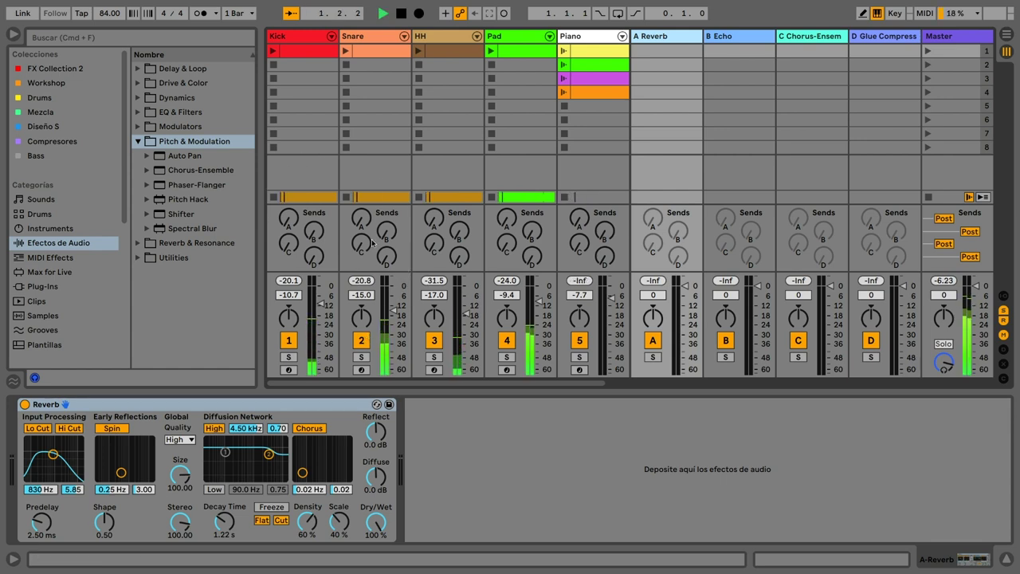
drag(362, 217, 362, 157)
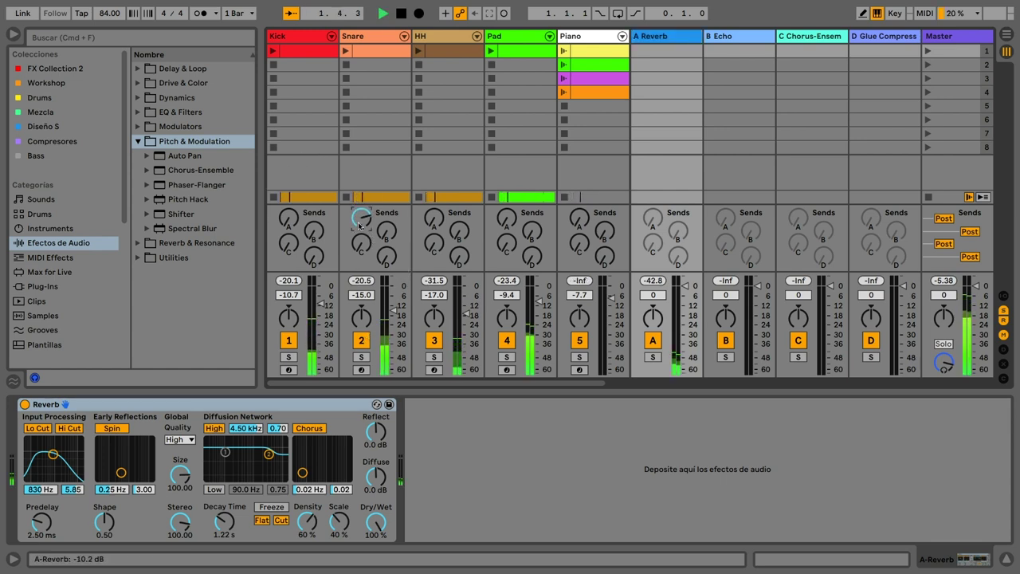
click(362, 358)
drag(362, 217, 362, 193)
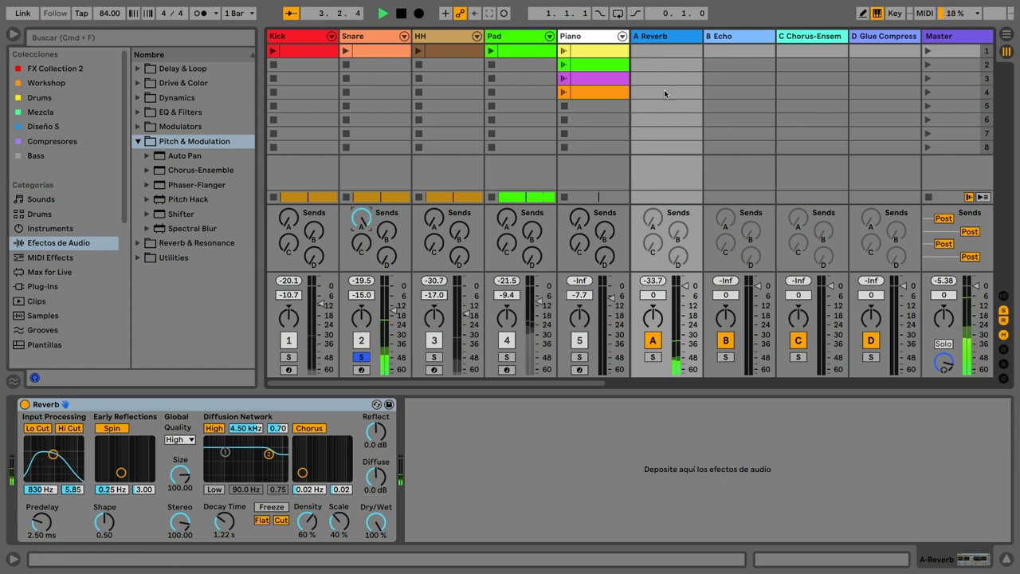
click(661, 37)
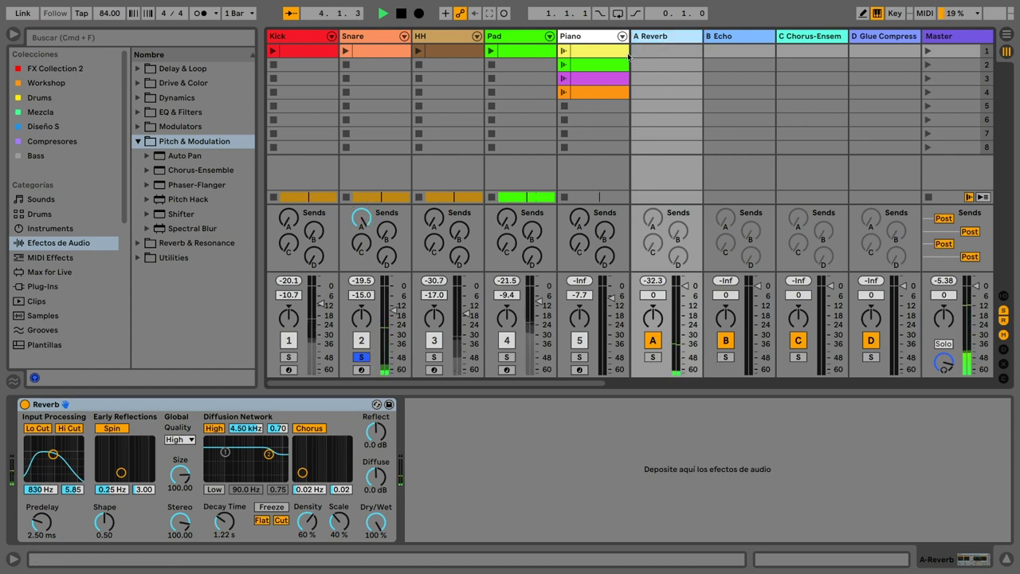
key(space)
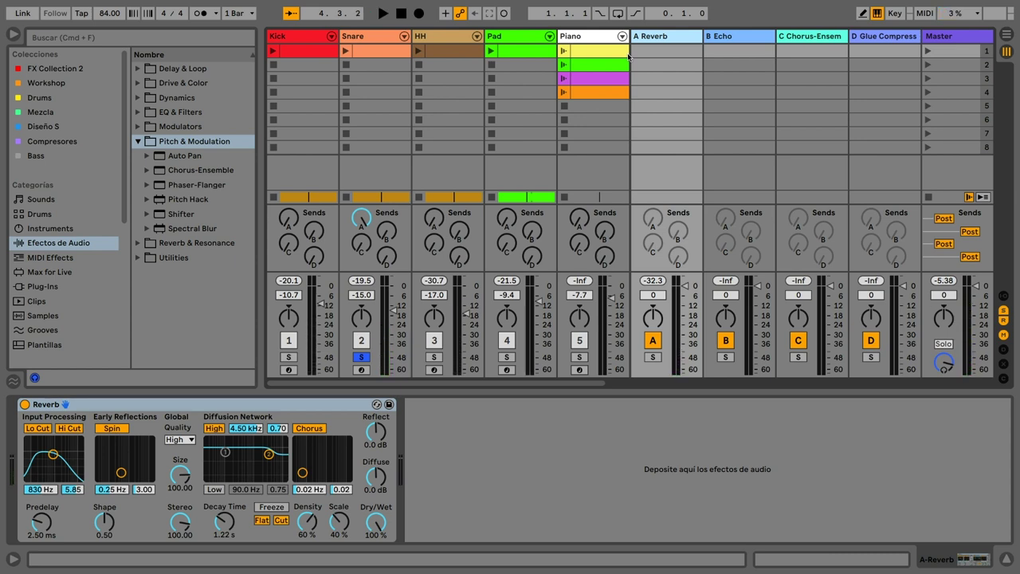
Restart playback and lower the Snare's send to the A Reverb return to roughly half
drag(386, 516, 386, 516)
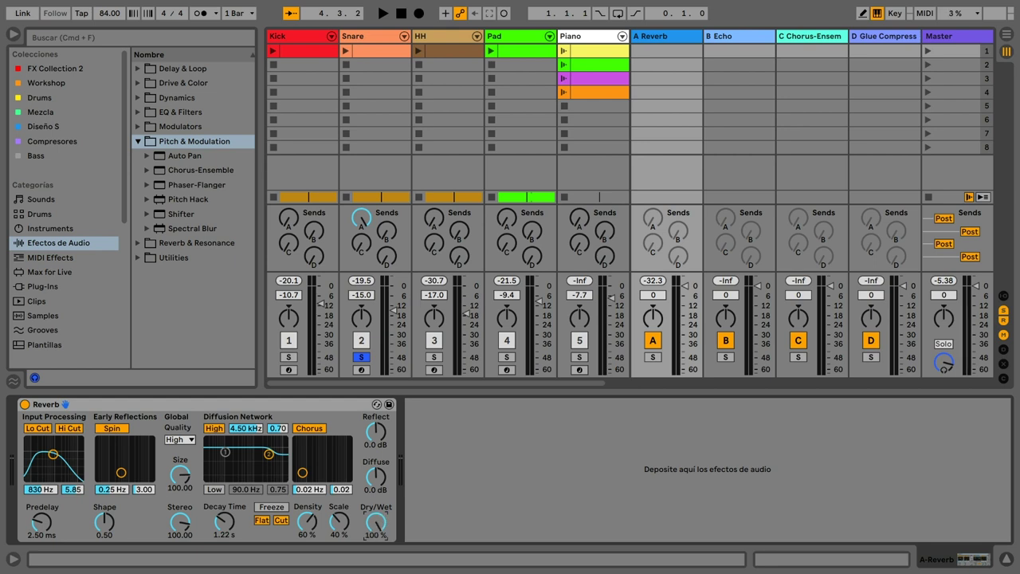
click(361, 217)
key(space)
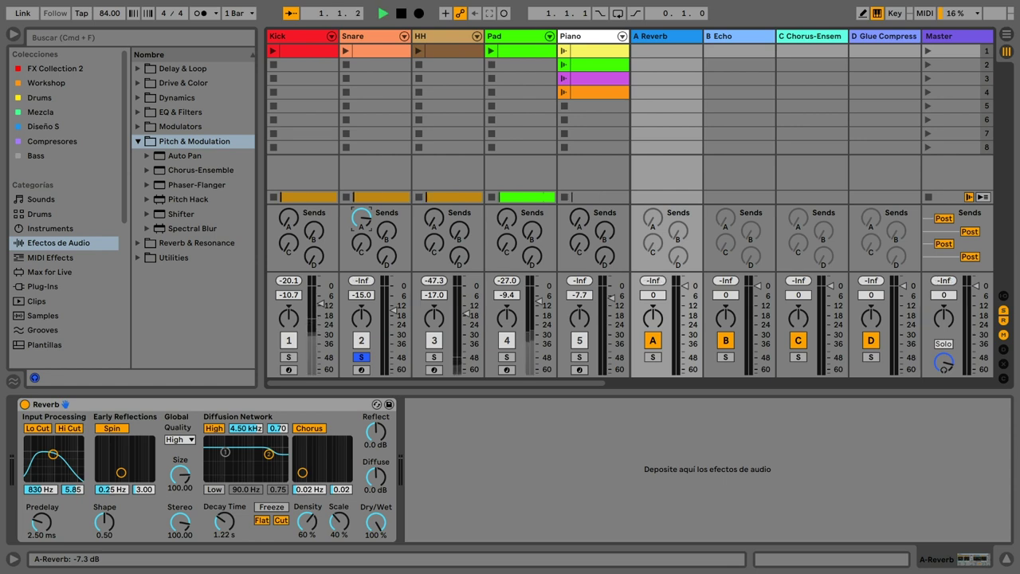
drag(361, 216, 361, 237)
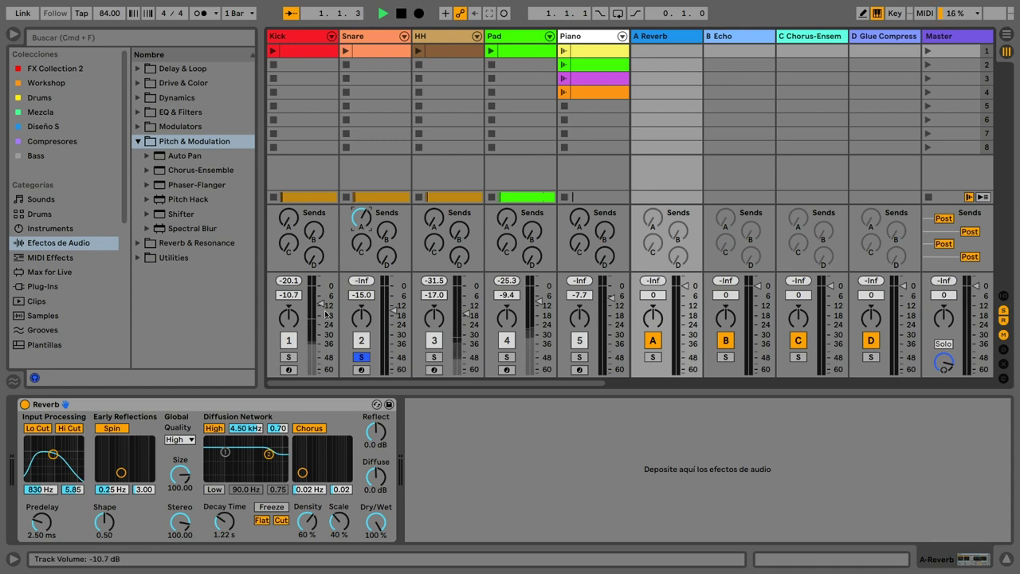
Solo the HH track alongside the Snare and raise its send to the A Reverb return to -1.6 dB
click(289, 357)
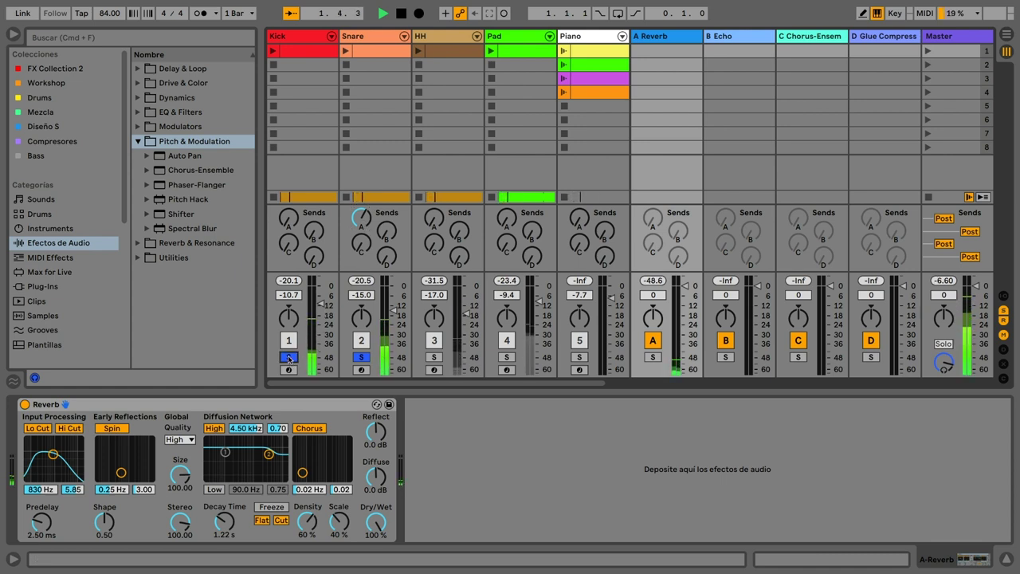
click(288, 357)
click(433, 357)
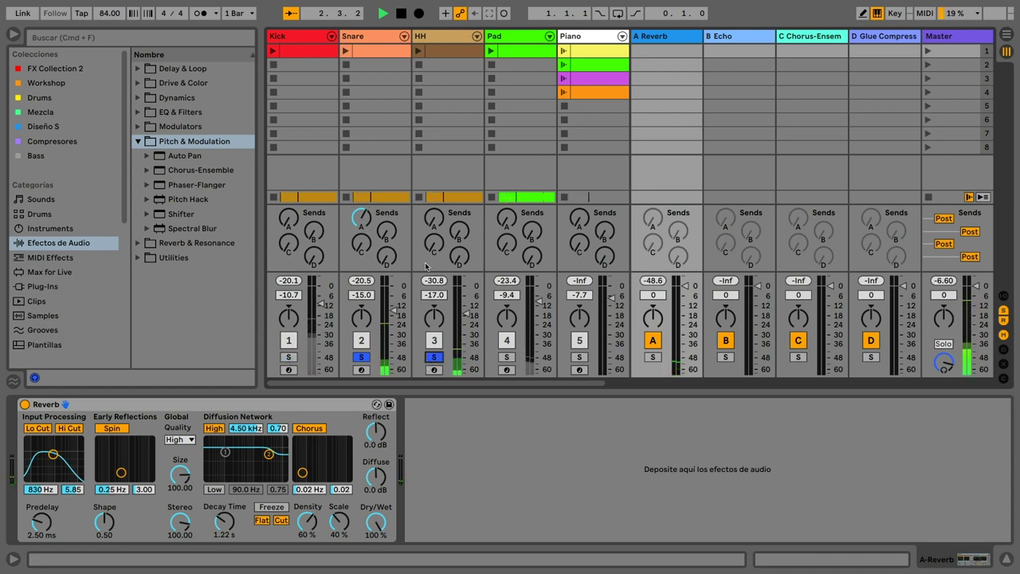
drag(432, 219, 433, 143)
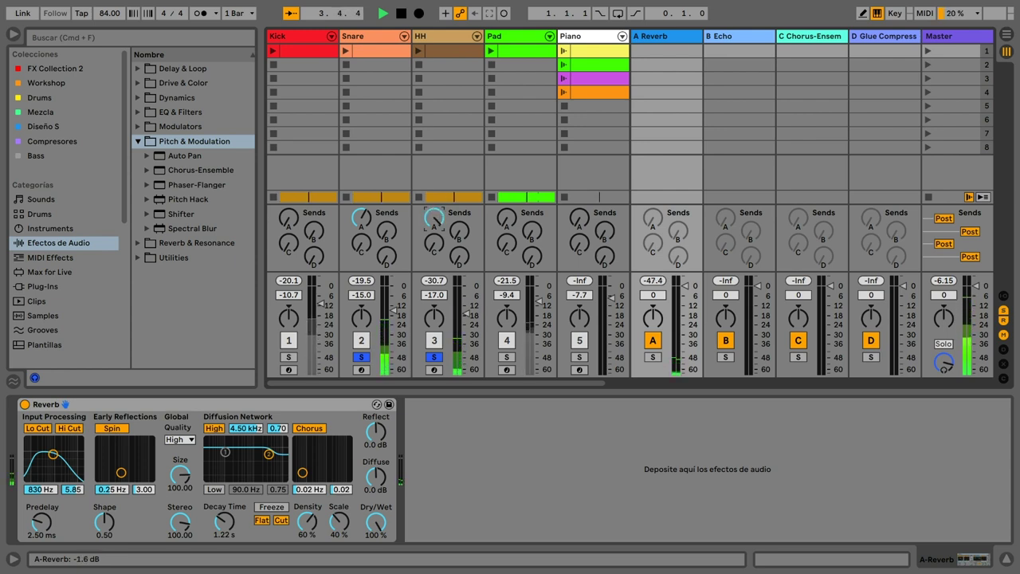
click(368, 215)
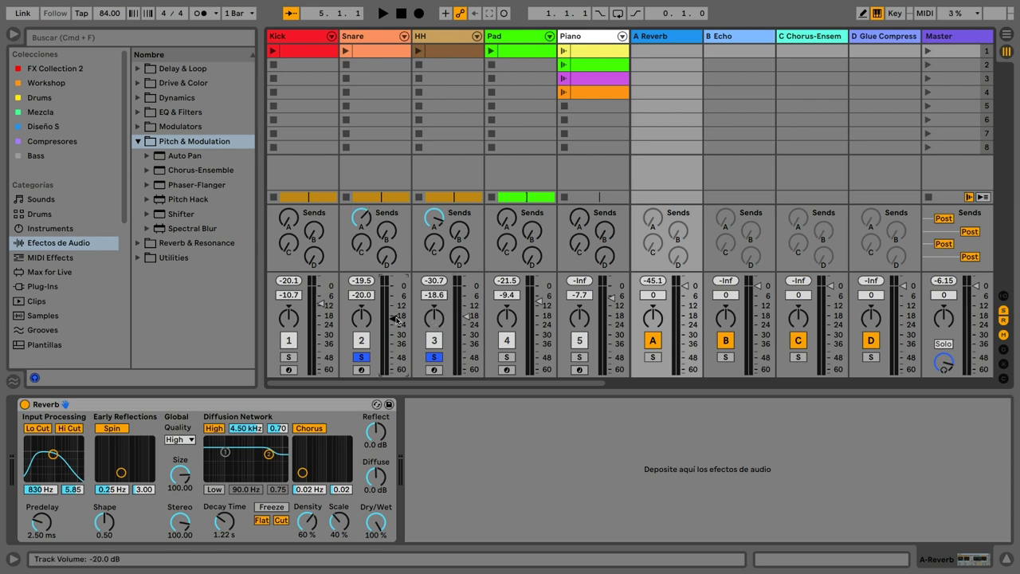
Raise the Snare's reverb send to the maximum during playback, lower its track volume to -22.4 dB and clear the solos
key(space)
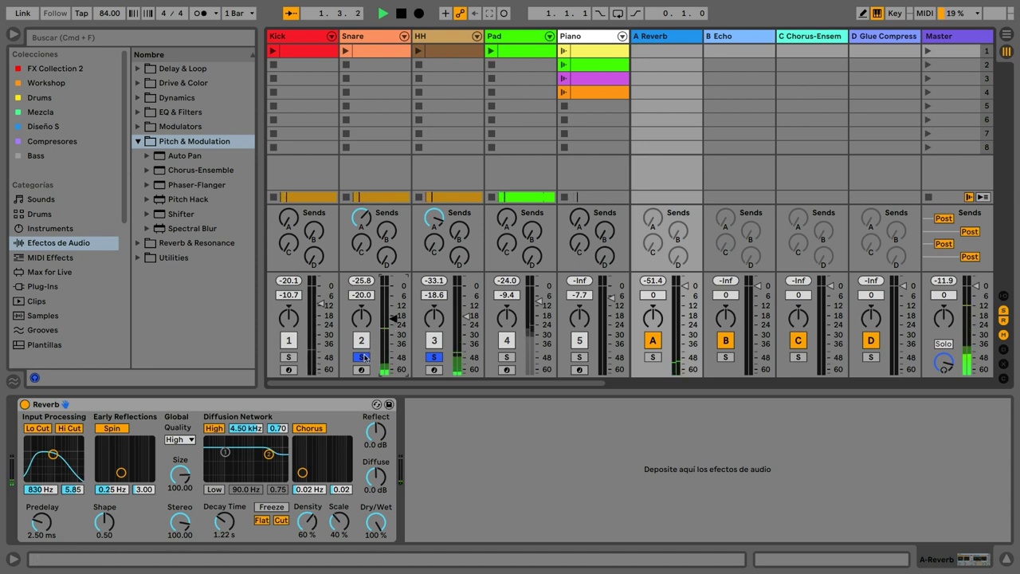
drag(362, 219, 362, 192)
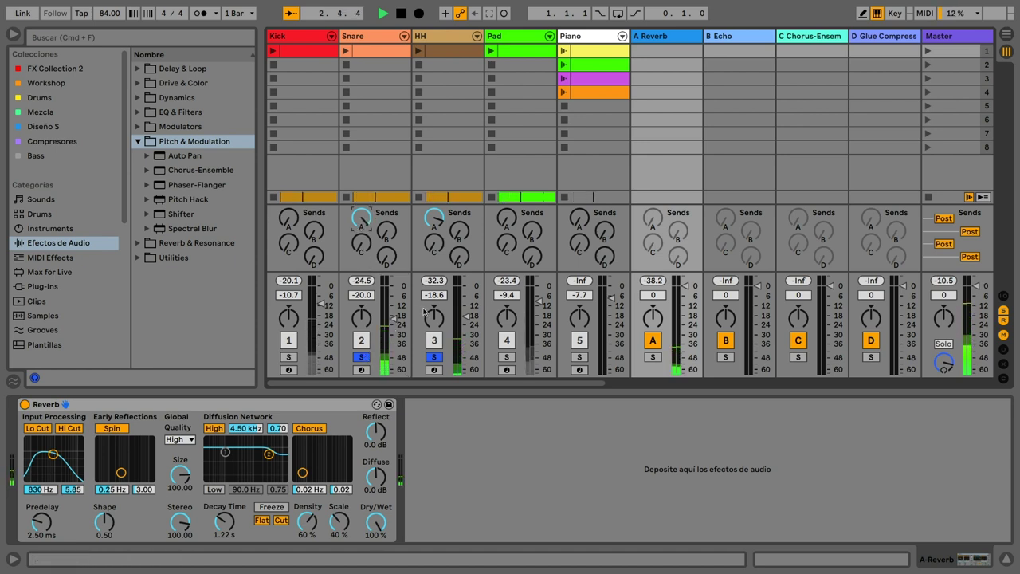
drag(392, 317, 396, 326)
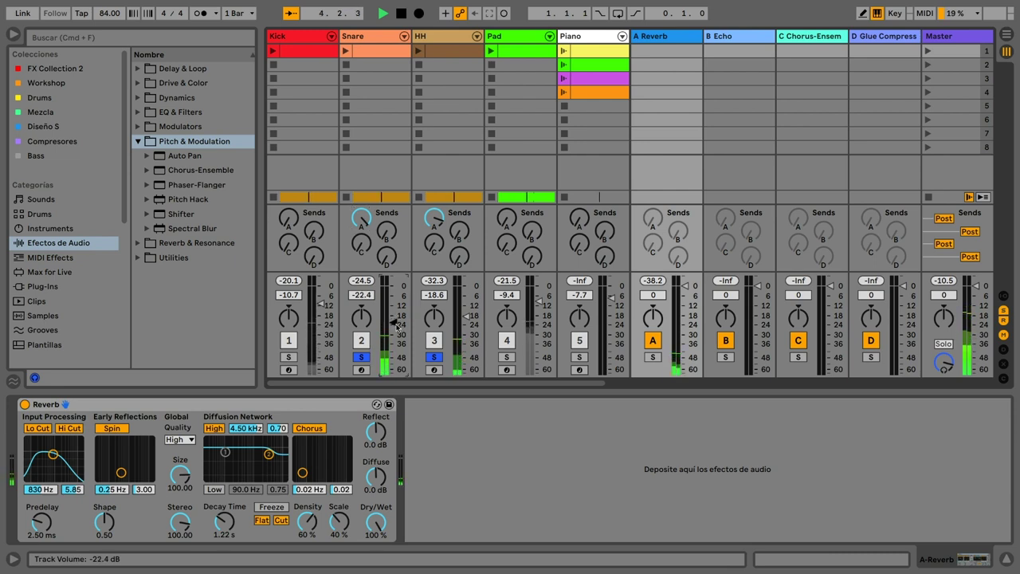
click(362, 357)
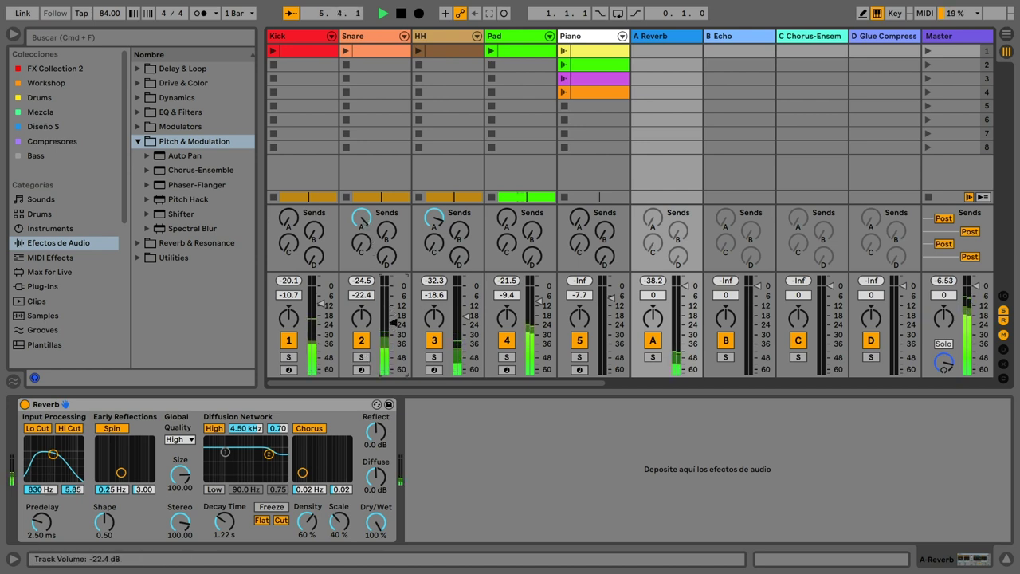
key(space)
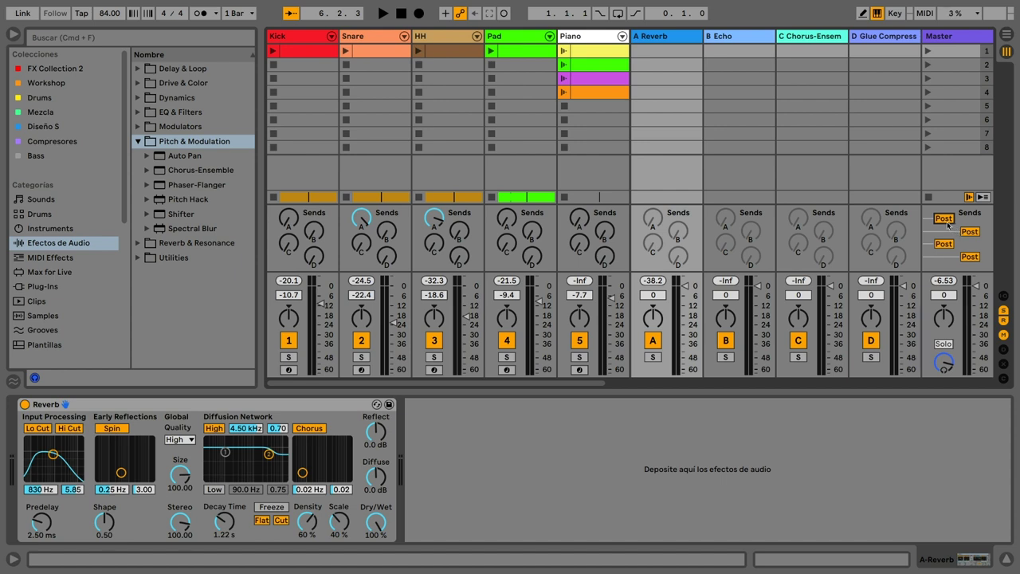
Switch send A to Pre and, during playback, set the Snare's volume to -11.0 dB and its reverb send to -8.0 dB
key(space)
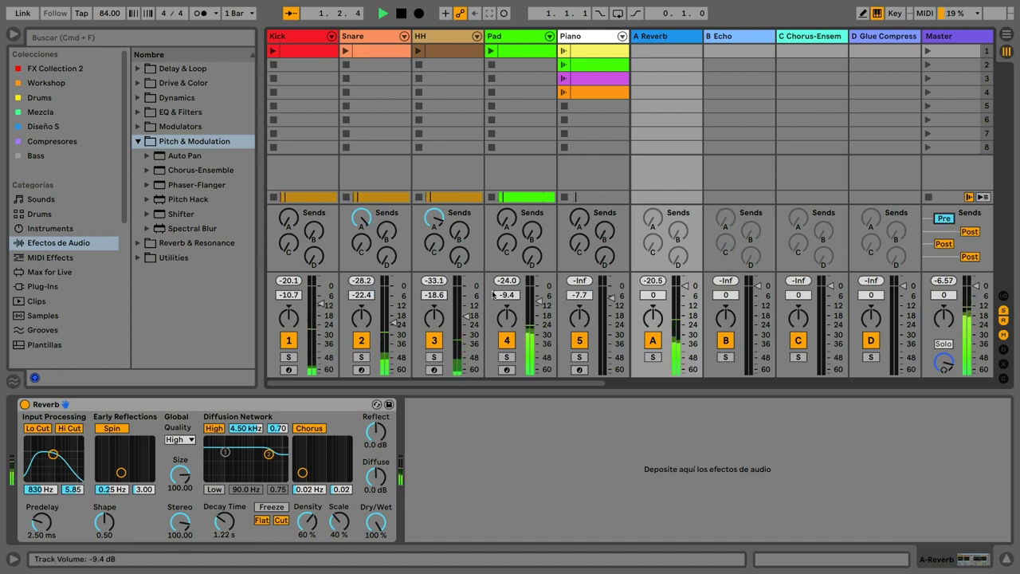
mouse_move(396, 323)
mouse_down()
mouse_move(392, 370)
mouse_move(392, 304)
mouse_up()
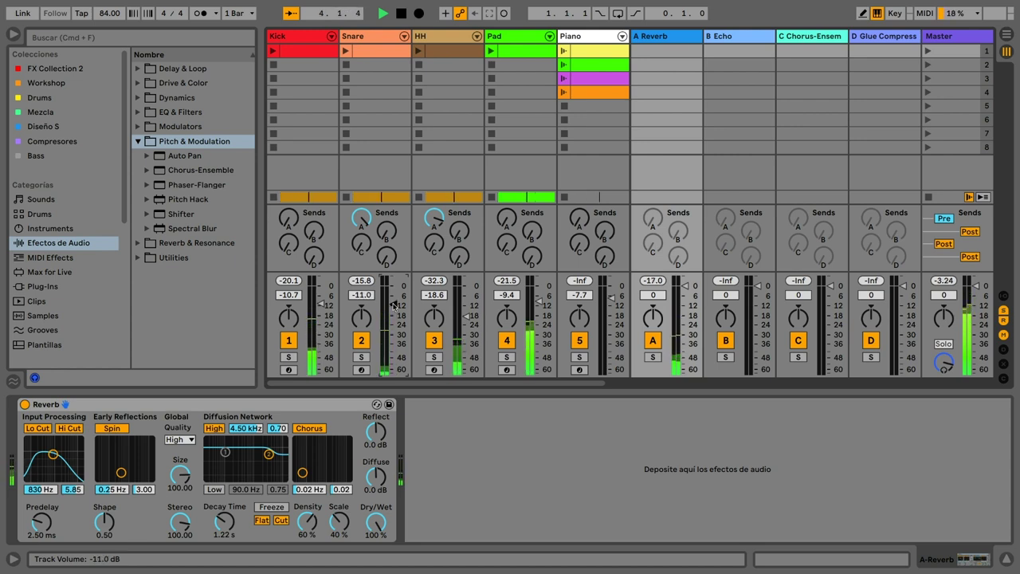
drag(362, 217, 361, 236)
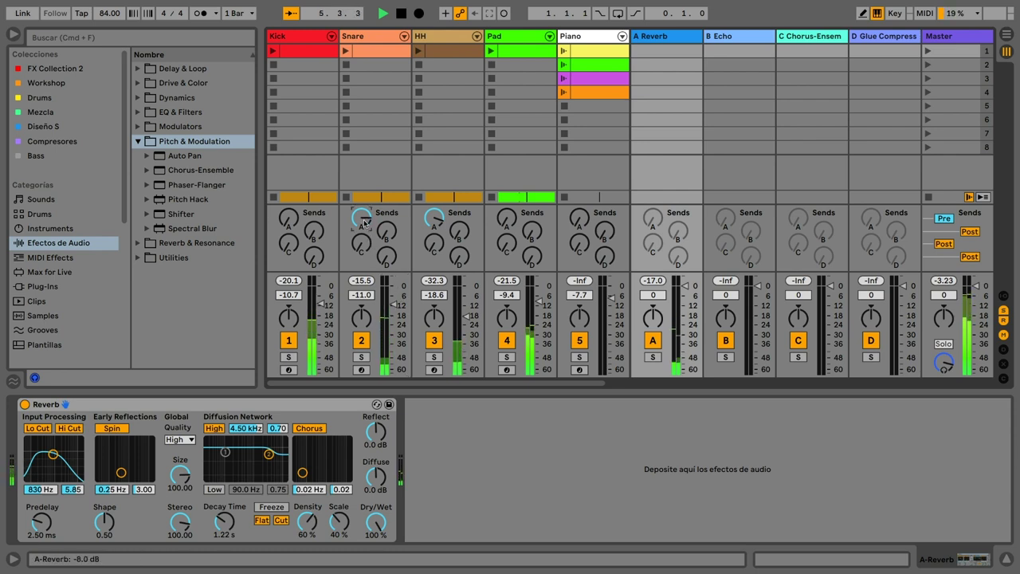
key(space)
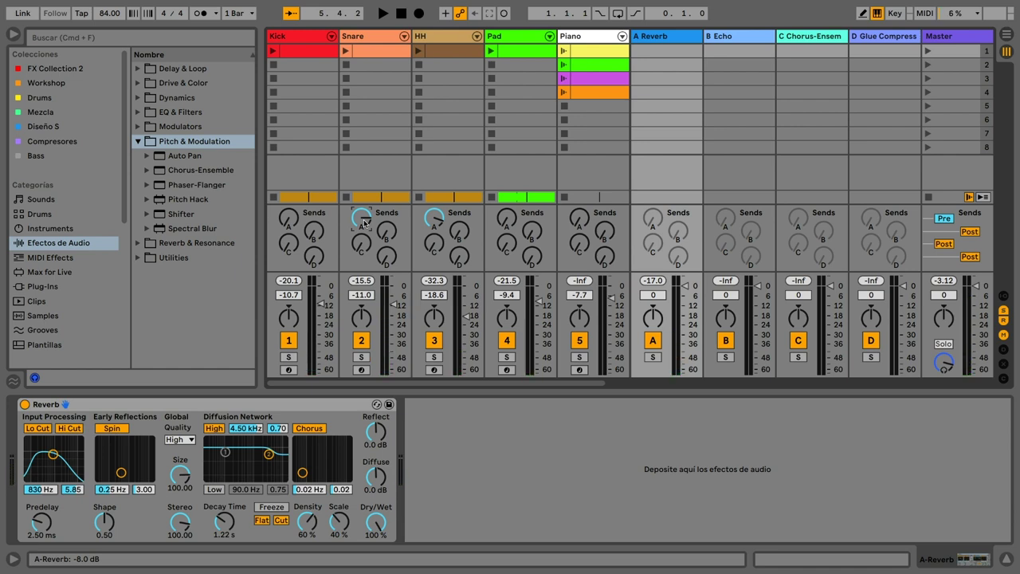
Browse the audio effects in the Reverb & Resonance, Delay & Loop and Pitch & Modulation categories
click(140, 156)
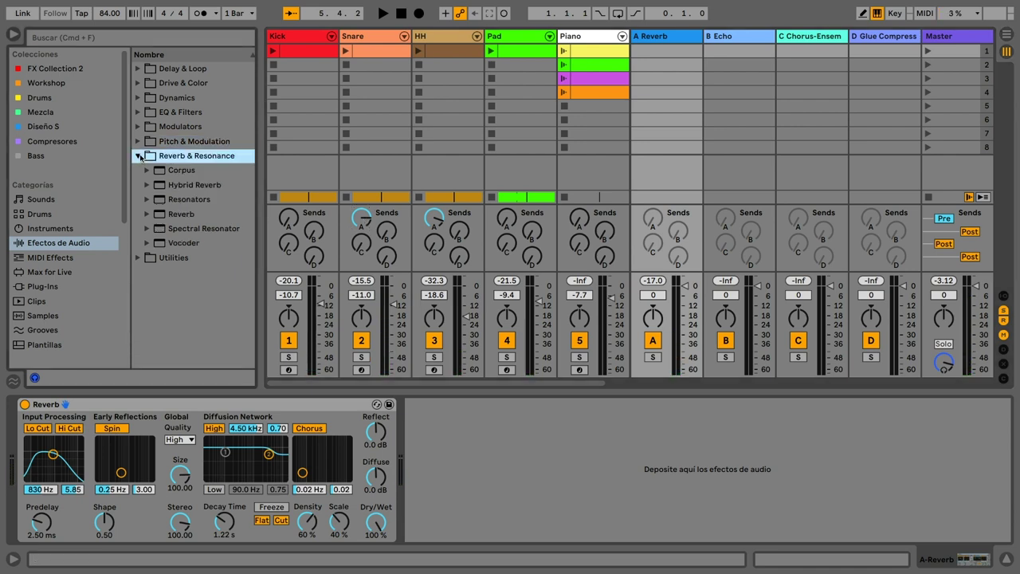
click(139, 70)
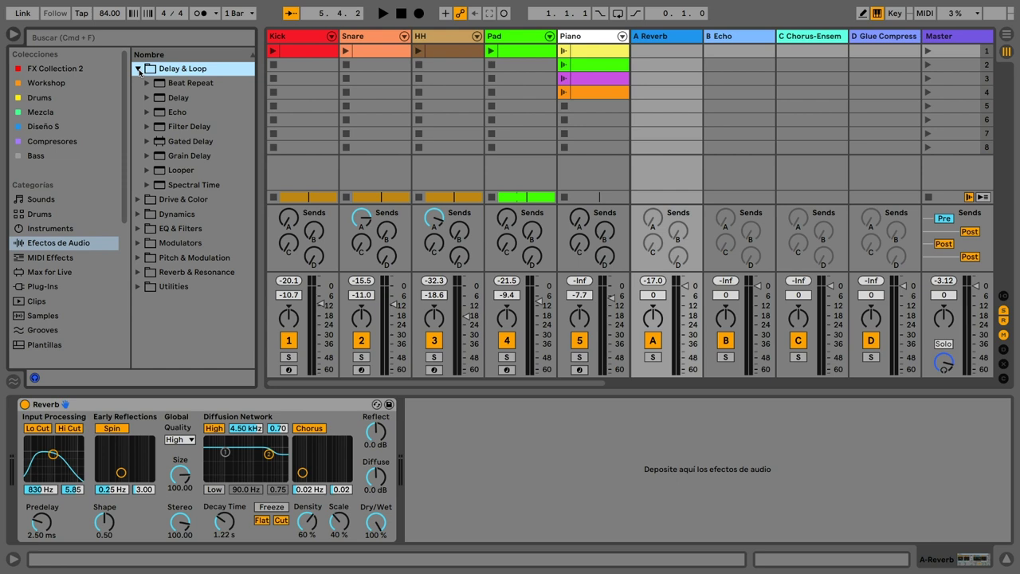
click(140, 71)
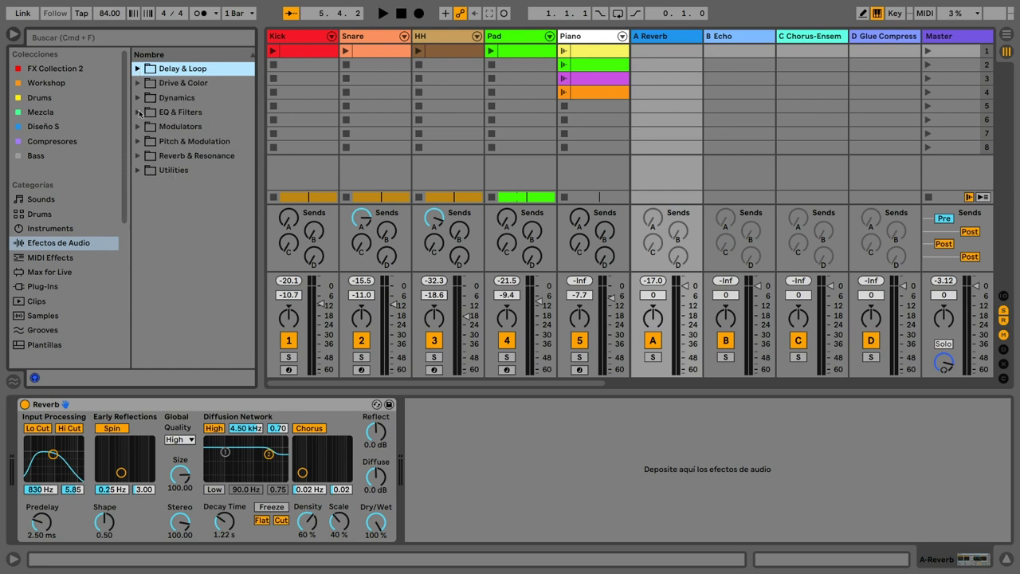
click(140, 142)
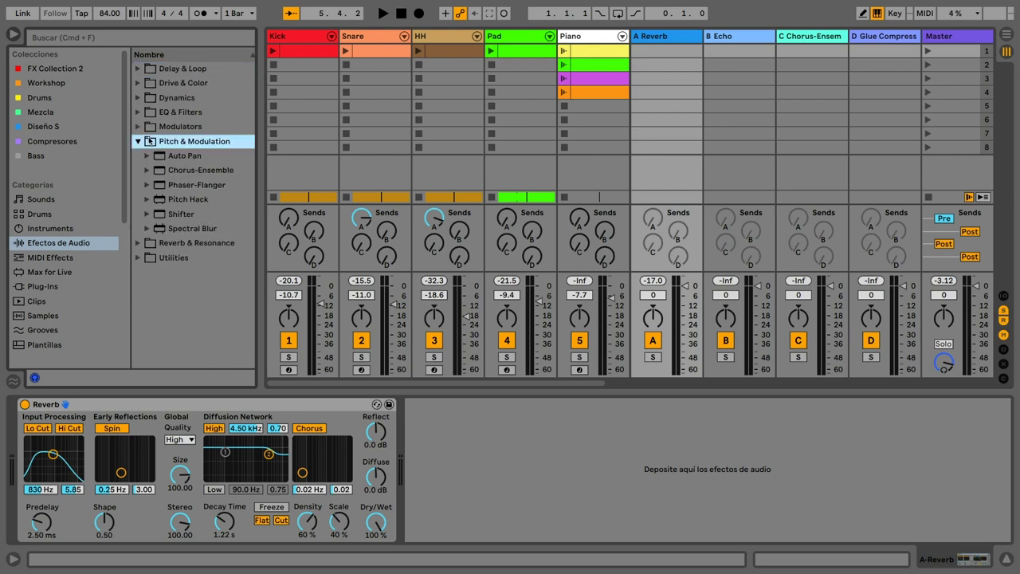
During playback, raise the Pad's send to the C Chorus-Ensemble return to -7.3 dB and slightly lower the Snare's reverb send
key(space)
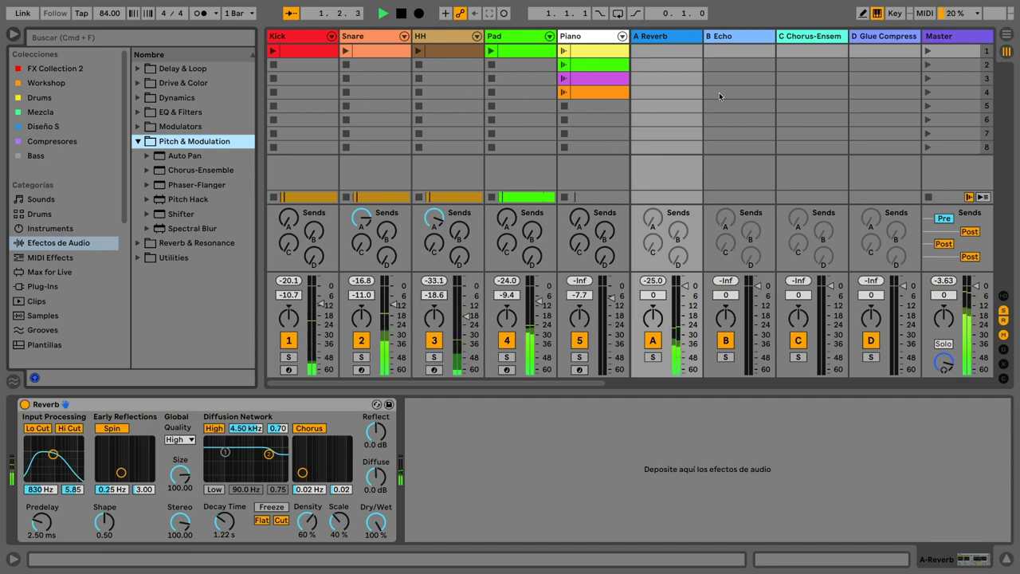
click(806, 38)
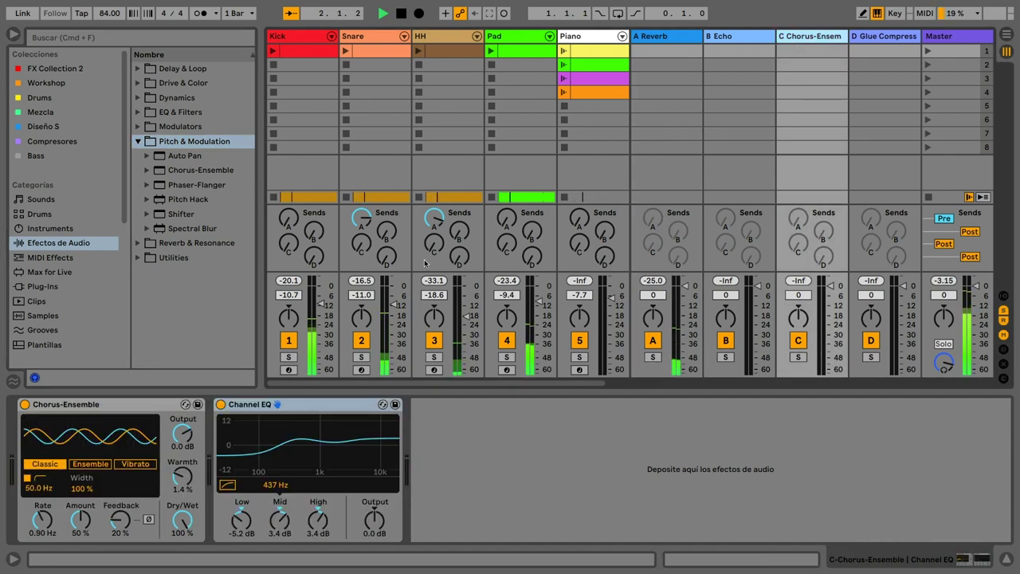
drag(507, 243, 507, 228)
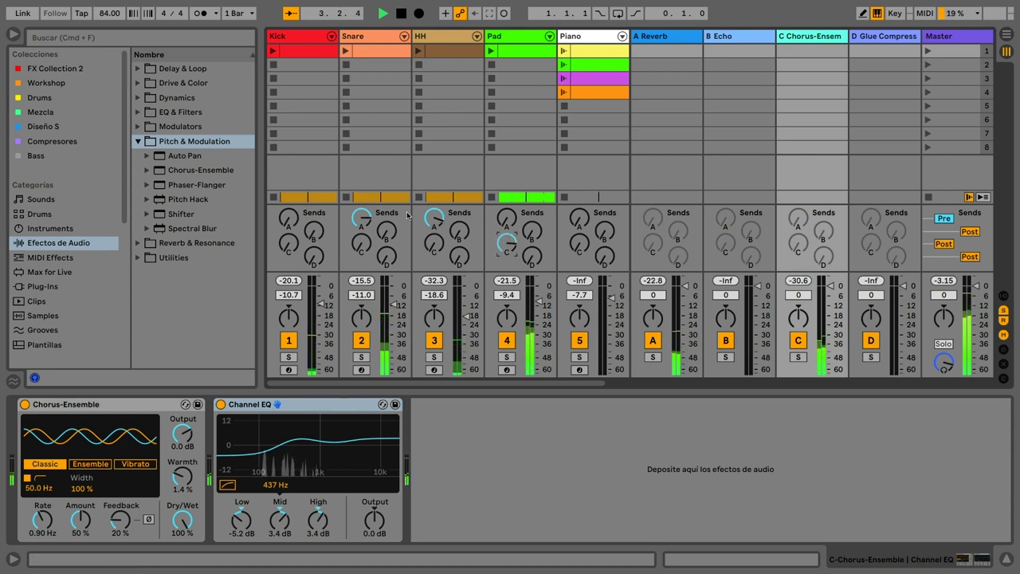
click(362, 217)
drag(362, 217, 361, 226)
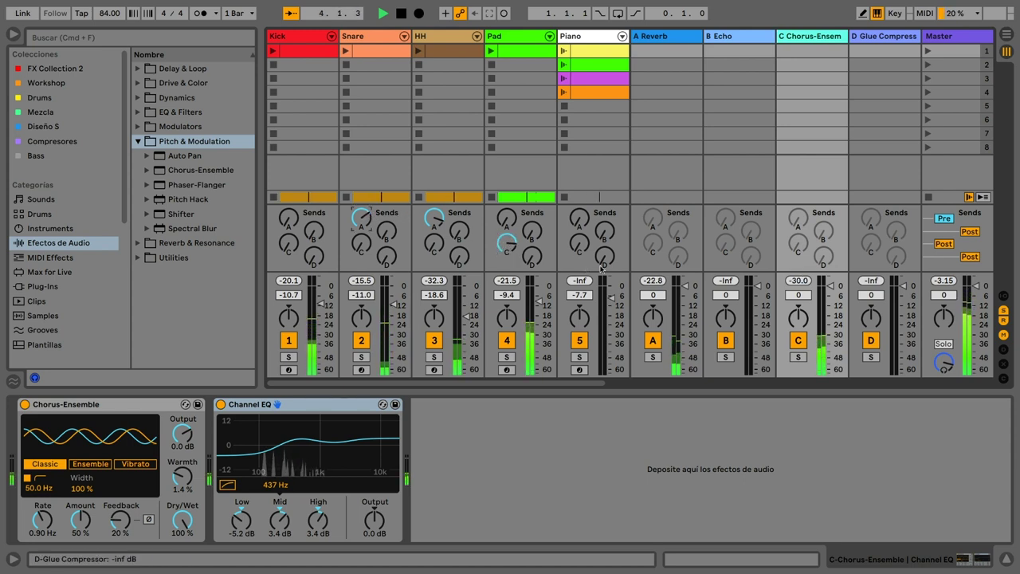
Raise the Piano's send to the C Chorus-Ensemble return to -5.4 dB and launch the Piano's third clip
drag(579, 243, 579, 199)
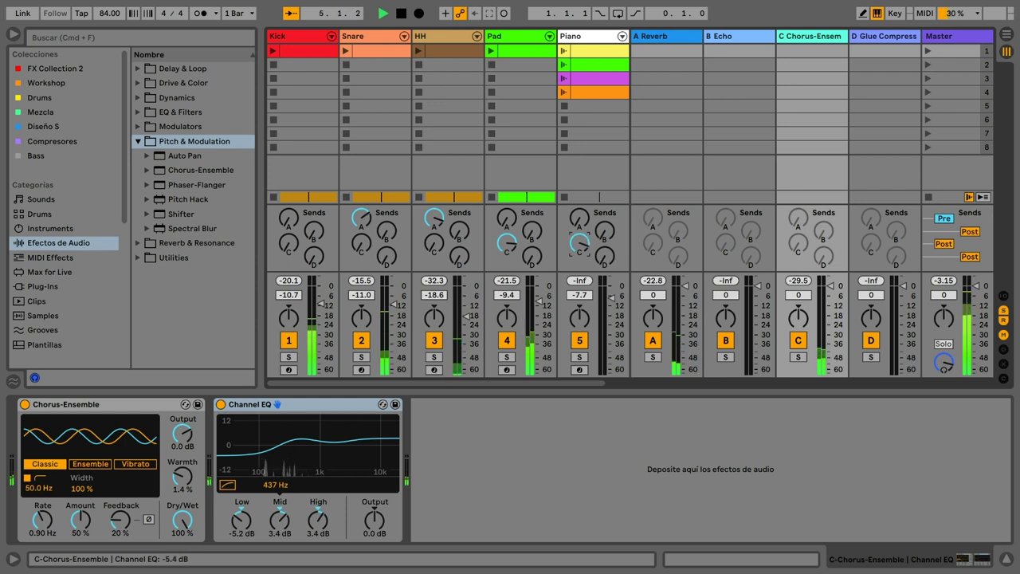
click(563, 79)
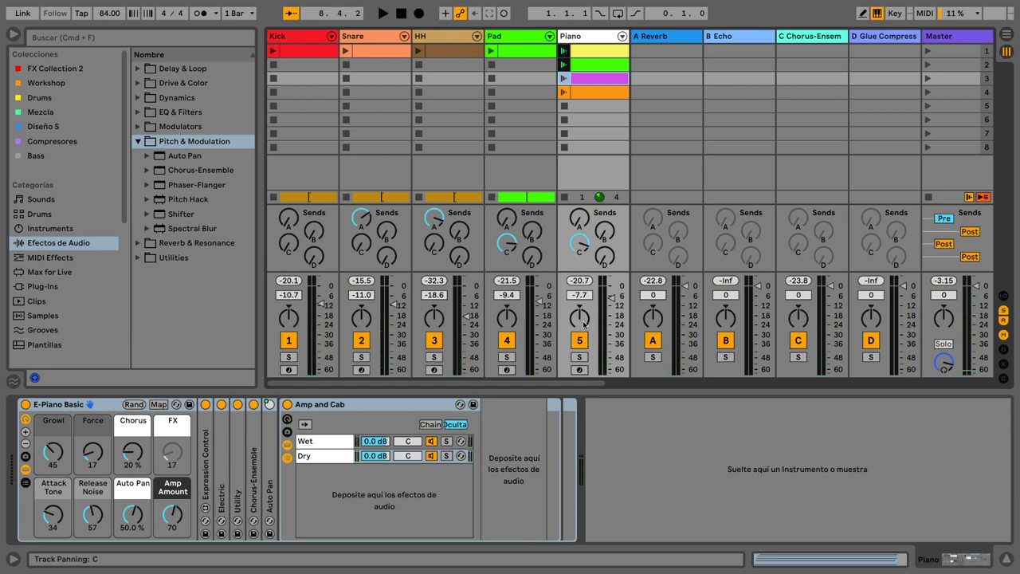
During playback, raise the HH, Snare and Kick sends to the D Glue Compressor return, with the Kick's at -6.3 dB
click(791, 36)
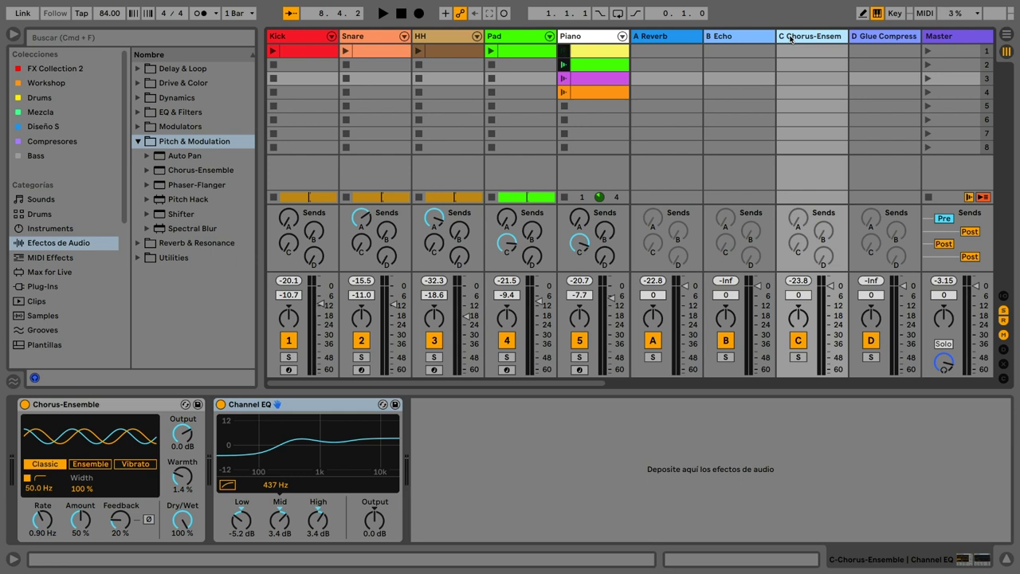
click(862, 36)
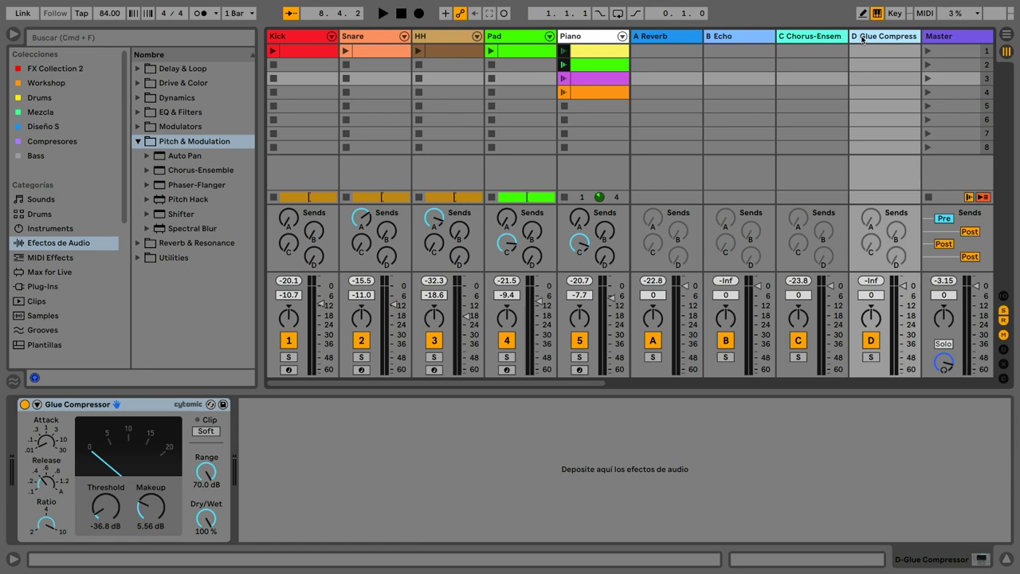
key(space)
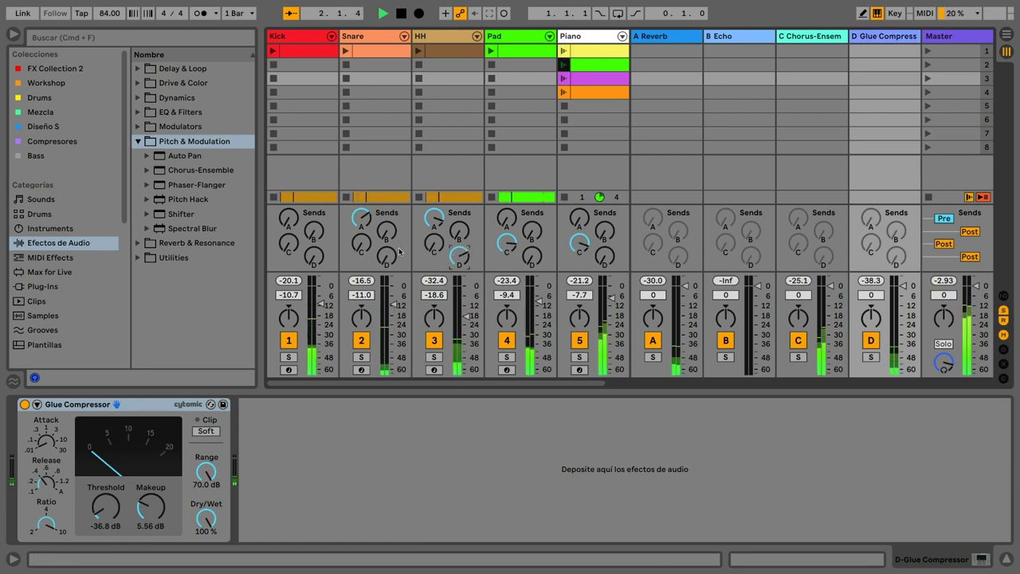
drag(387, 254, 386, 213)
drag(314, 256, 314, 195)
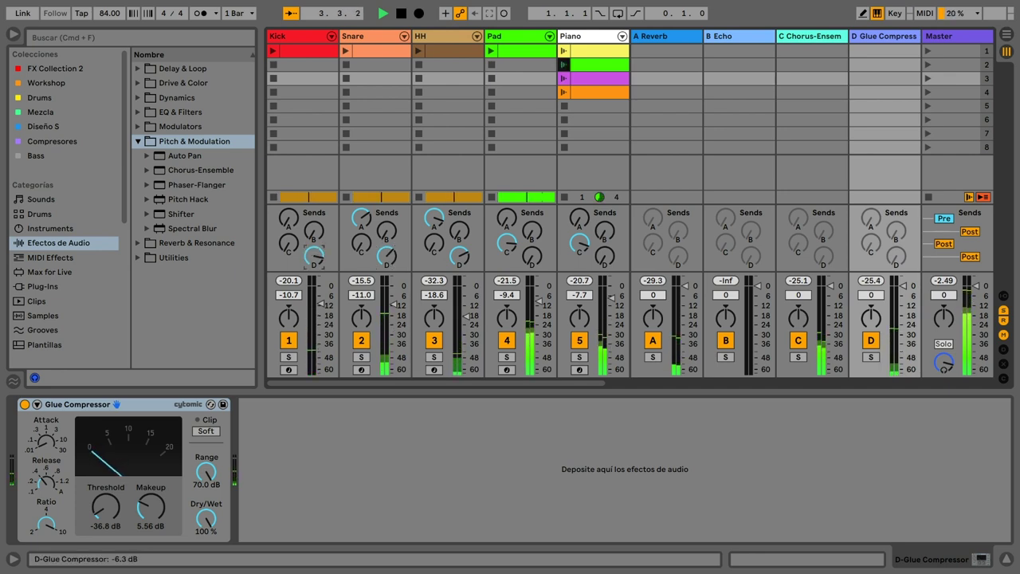
drag(386, 256, 386, 244)
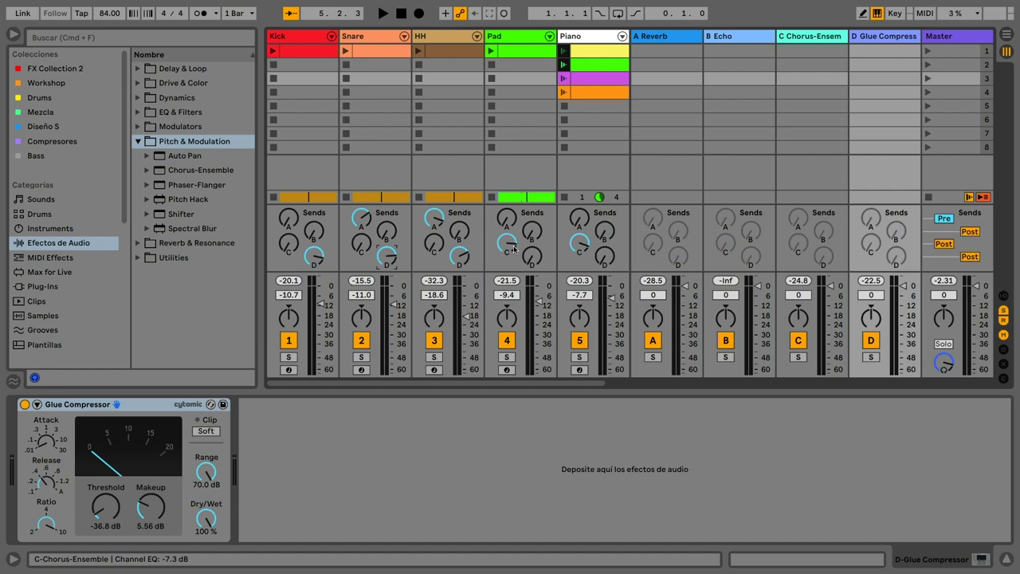
During playback, raise the Pad's send to the B Echo return and set the Pad's track volume to -5.6 dB
key(space)
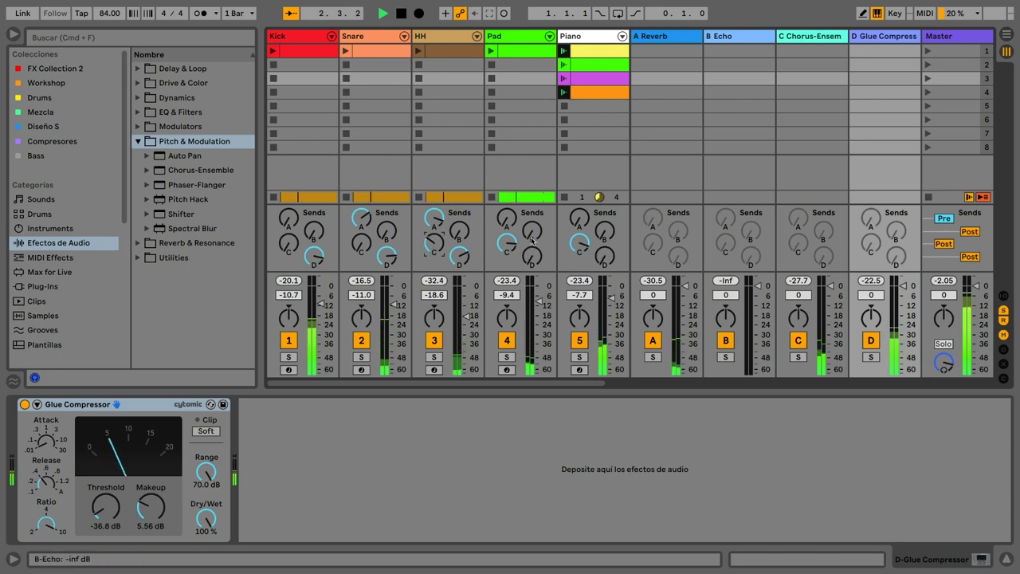
drag(531, 240, 532, 192)
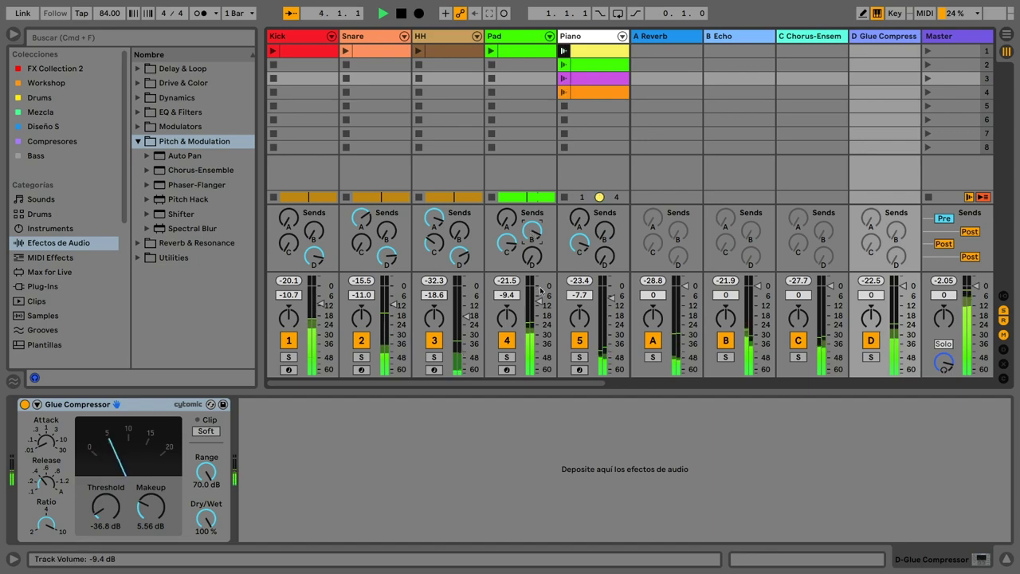
drag(540, 291, 539, 285)
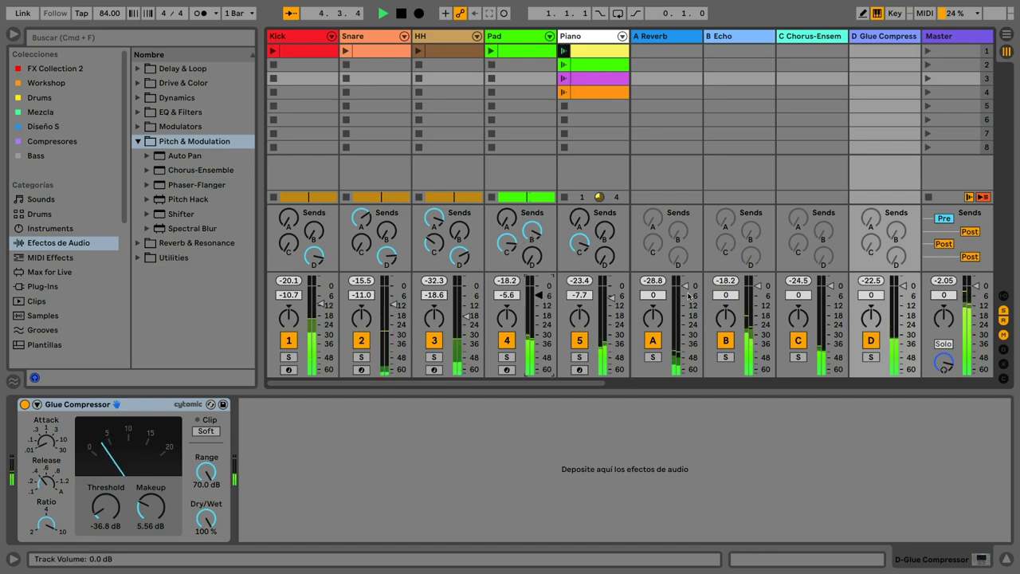